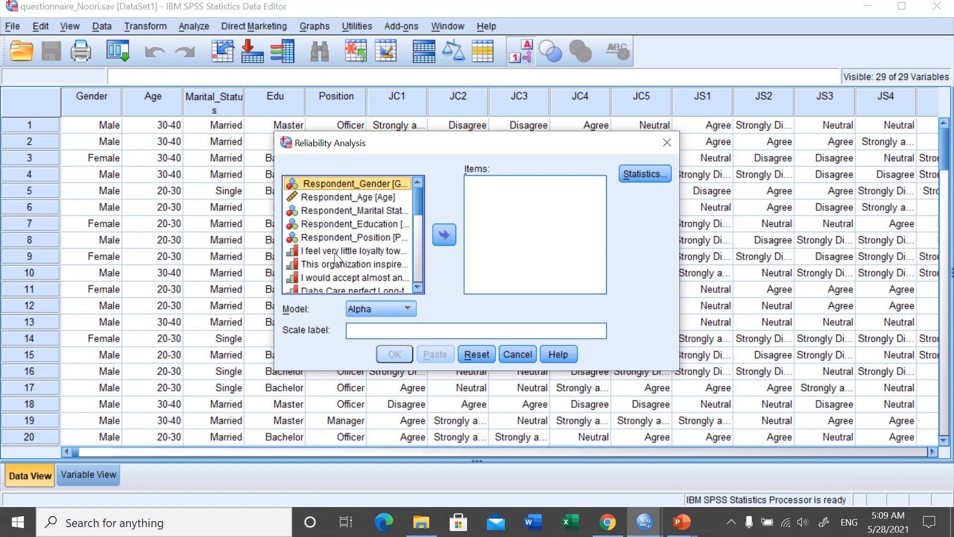
Add all 20 questionnaire items, from JC1 through EE5, to the reliability analysis items
{"action": "left_click", "coordinate": [338, 252]}
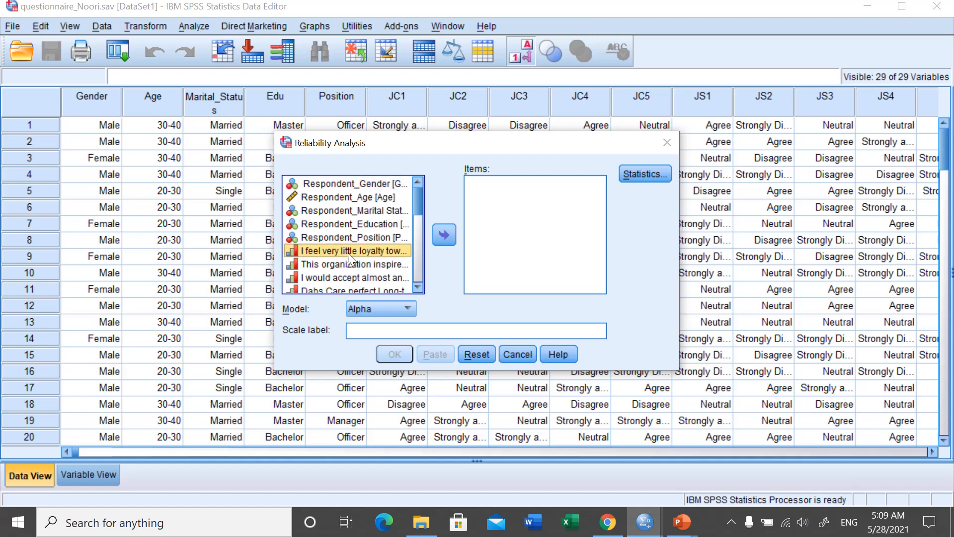
{"action": "key", "text": "shift+Down"}
{"action": "key", "text": "shift+Down"}
{"action": "key", "text": "shift+Down"}
{"action": "key", "text": "shift+Down"}
{"action": "key", "text": "shift+Down"}
{"action": "key", "text": "shift+Down"}
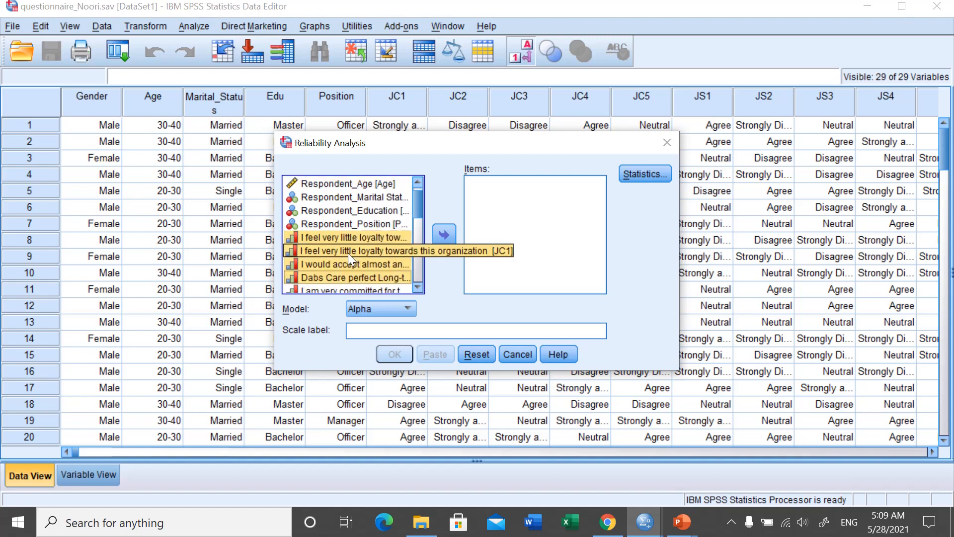
{"action": "key", "text": "shift+Down"}
{"action": "key", "text": "shift+Down"}
{"action": "key", "text": "shift+Down"}
{"action": "key", "text": "shift+Down"}
{"action": "key", "text": "shift+Down"}
{"action": "key", "text": "shift+Down"}
{"action": "key", "text": "shift+Down"}
{"action": "key", "text": "shift+Down"}
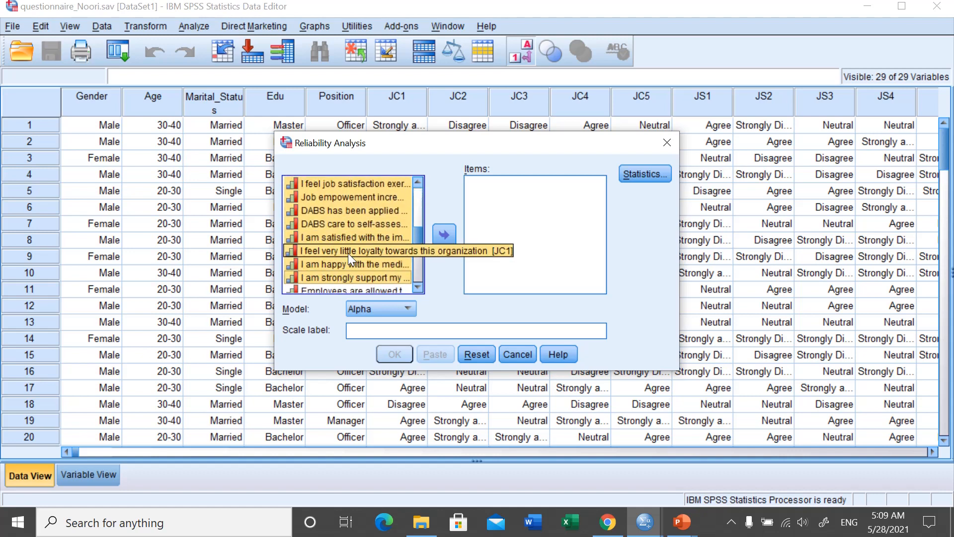
{"action": "key", "text": "shift+Down"}
{"action": "key", "text": "shift+Down"}
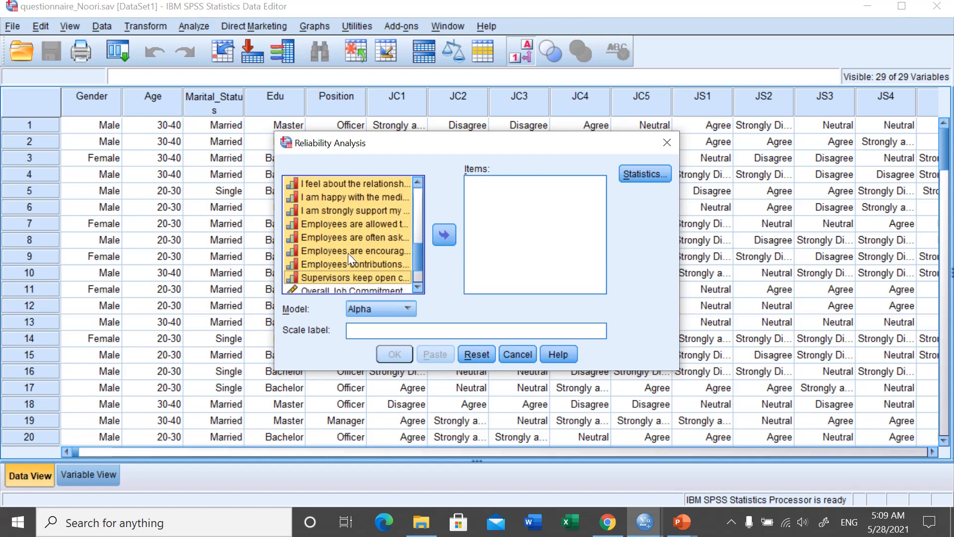
{"action": "left_click", "coordinate": [445, 238]}
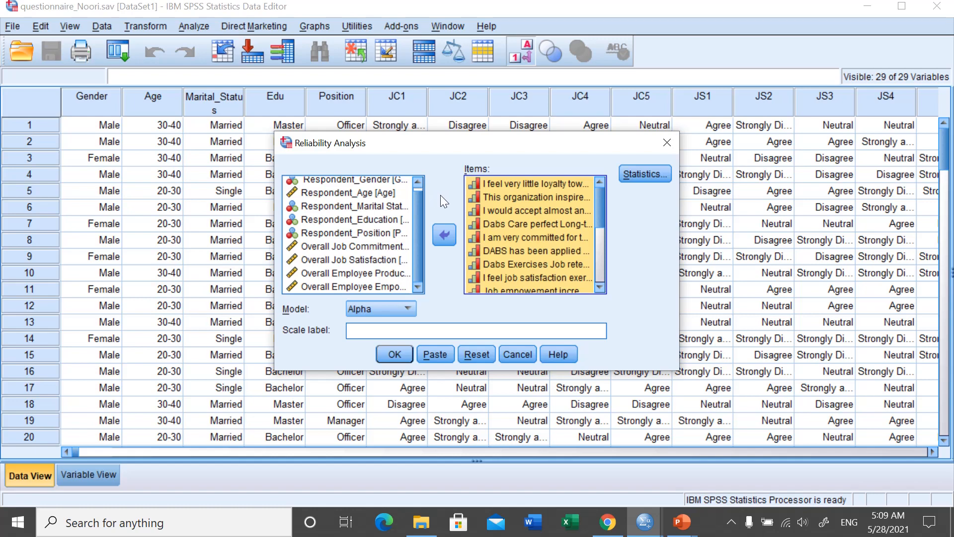
Check the optional statistics without selecting any, keep the Alpha model and run the reliability analysis
{"action": "left_click", "coordinate": [636, 172]}
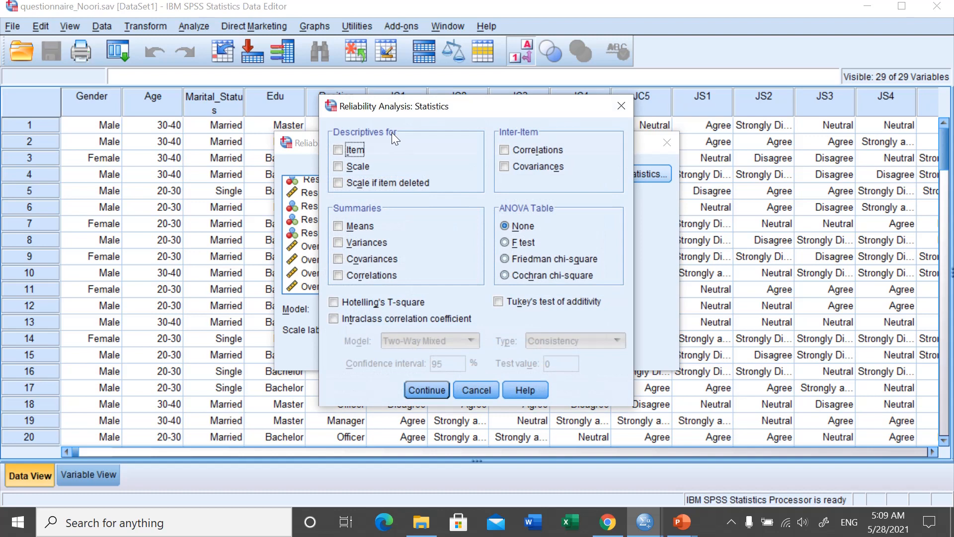
{"action": "left_click", "coordinate": [472, 383]}
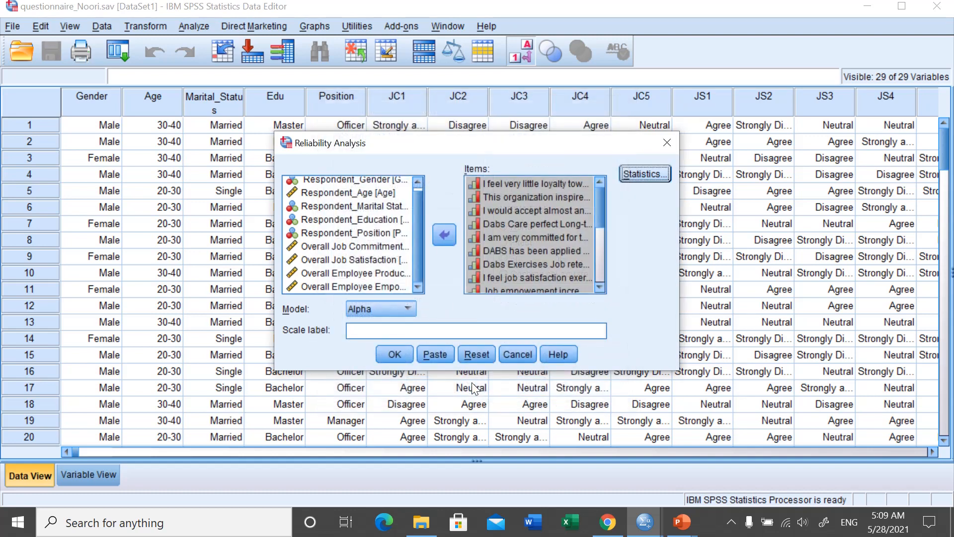
{"action": "left_click", "coordinate": [372, 308]}
{"action": "left_click", "coordinate": [370, 323]}
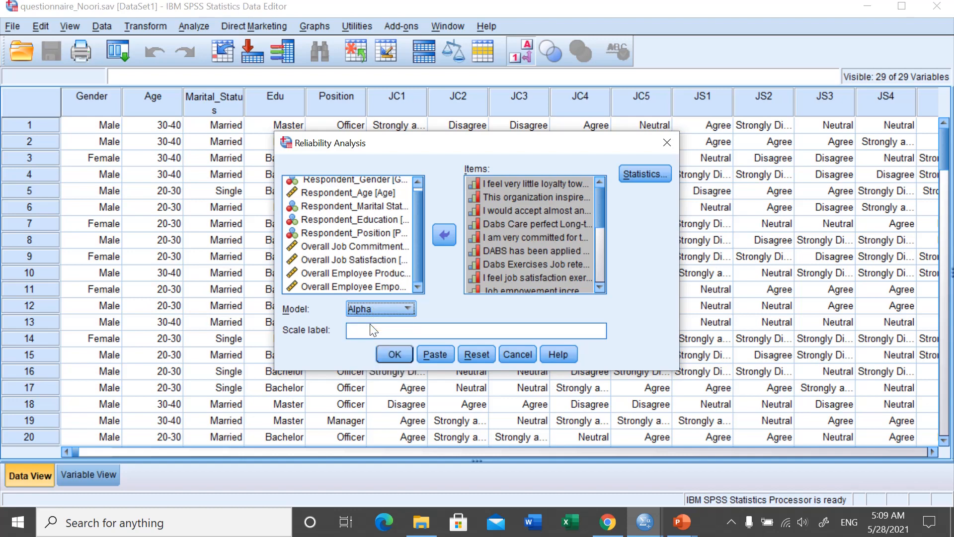
{"action": "left_click", "coordinate": [398, 357]}
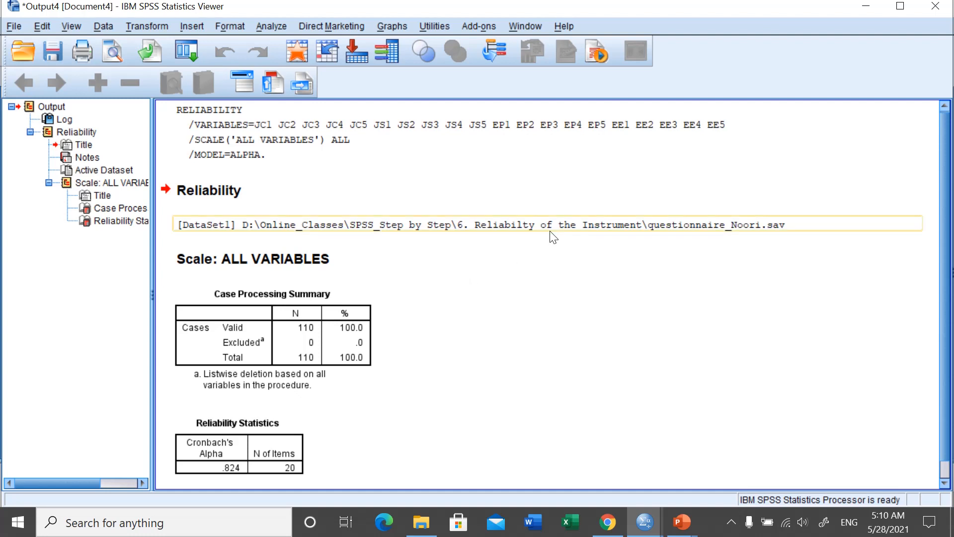
Open Reliability Analysis again and reset it to clear the previous items
{"action": "left_click", "coordinate": [280, 27]}
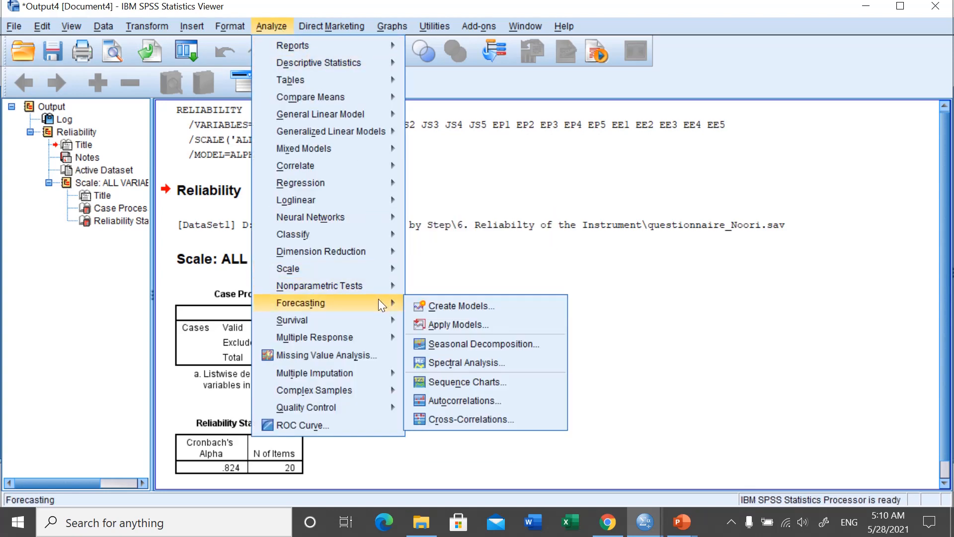
{"action": "mouse_move", "coordinate": [386, 270]}
{"action": "left_click", "coordinate": [467, 271]}
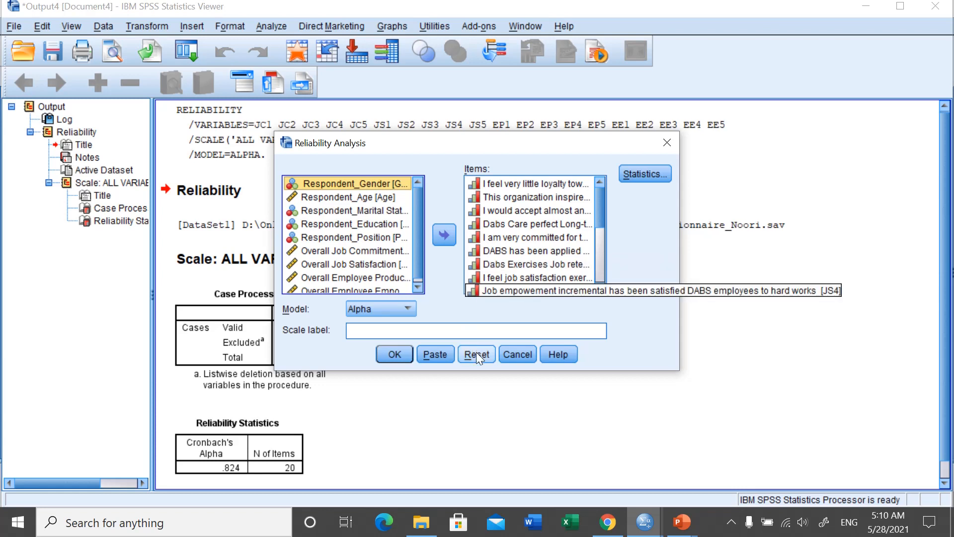
{"action": "left_click", "coordinate": [477, 354]}
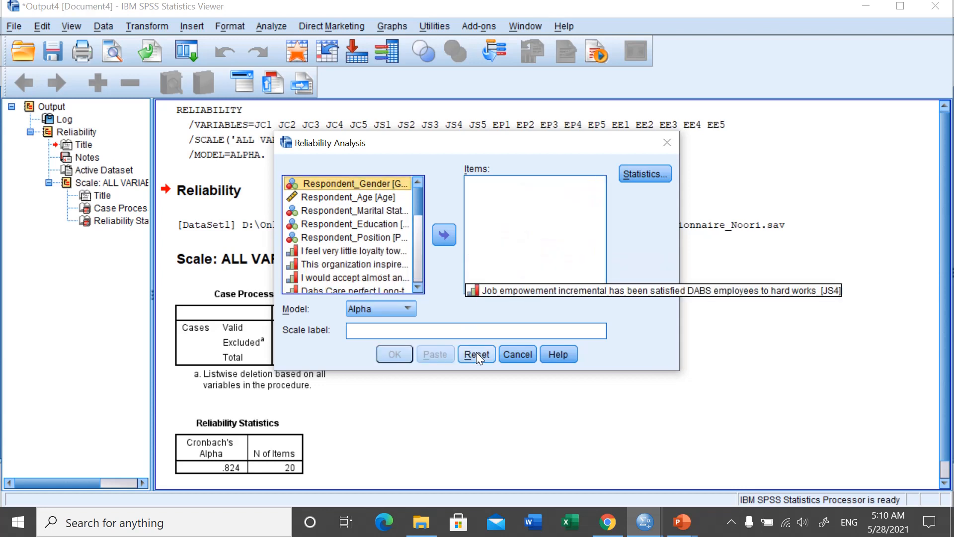
Add only the five items JC1 to JC5 and run the reliability analysis with the Alpha model
{"action": "left_click", "coordinate": [418, 288]}
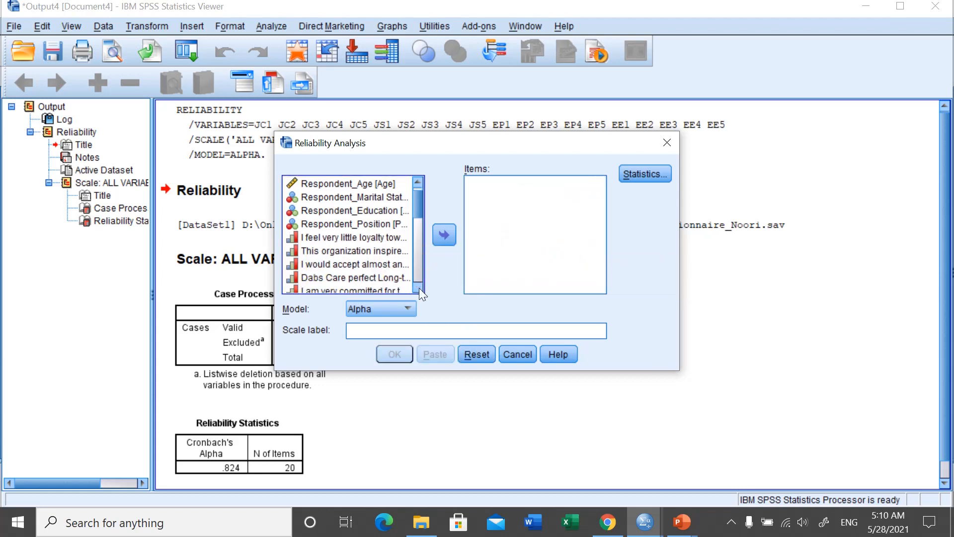
{"action": "left_click", "coordinate": [418, 288]}
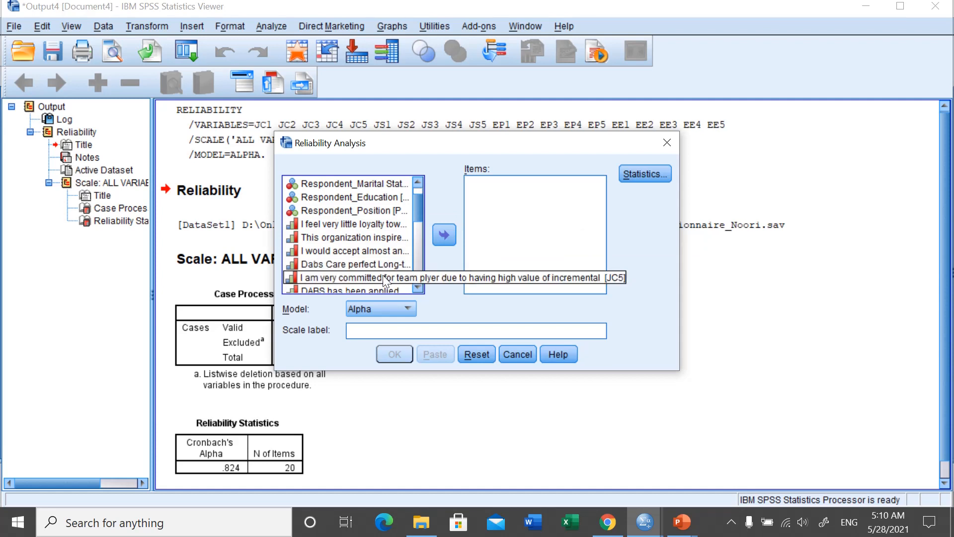
{"action": "left_click", "coordinate": [383, 225]}
{"action": "key", "text": "shift+Down"}
{"action": "key", "text": "shift+Down"}
{"action": "key", "text": "shift+Down"}
{"action": "key", "text": "shift+Down"}
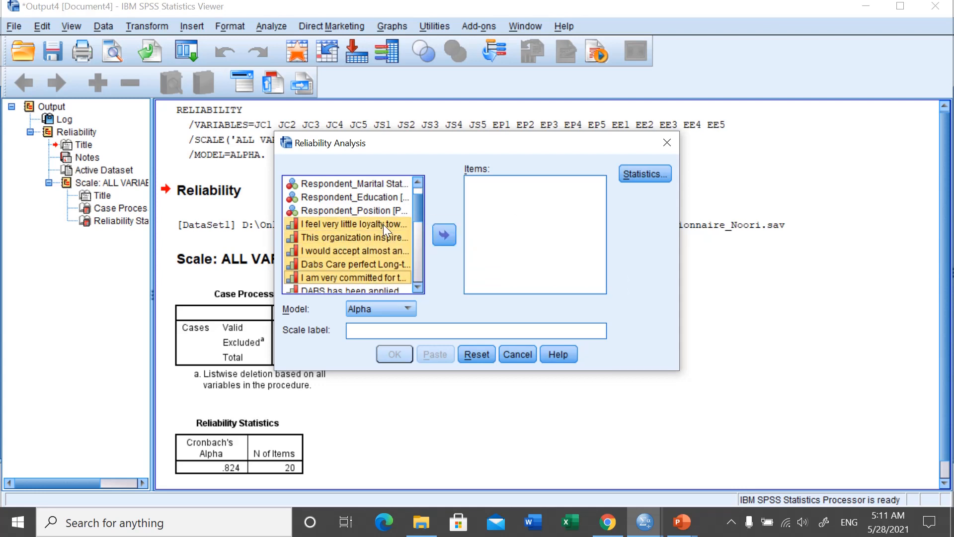
{"action": "left_click", "coordinate": [444, 235]}
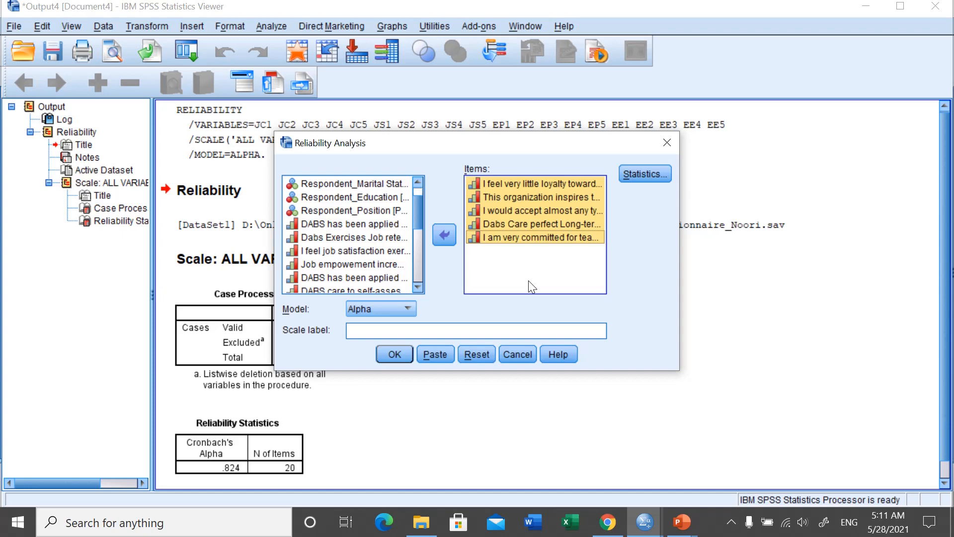
{"action": "left_click", "coordinate": [395, 353]}
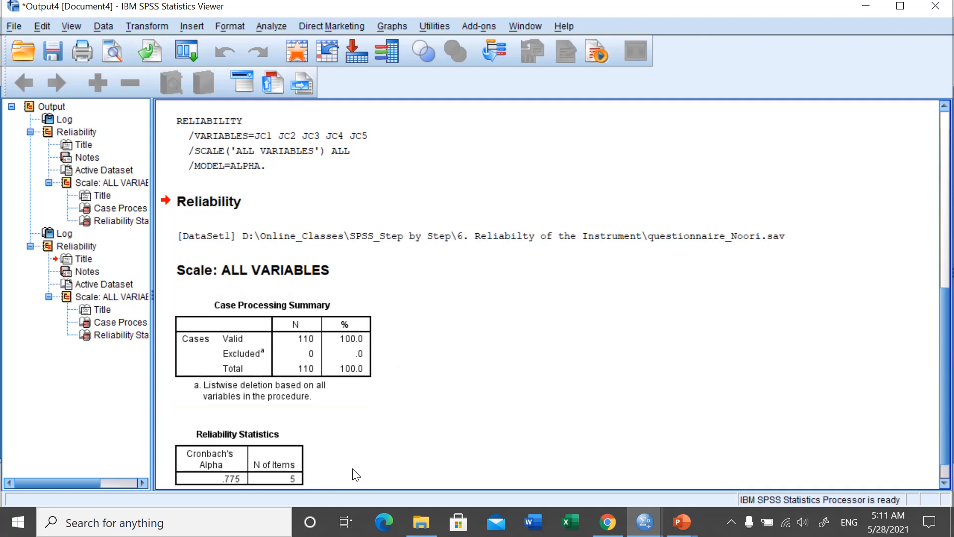
Compare the Reliability Statistics tables of the 20-item and the JC1 to JC5 analyses in the output
{"action": "left_click", "coordinate": [946, 484]}
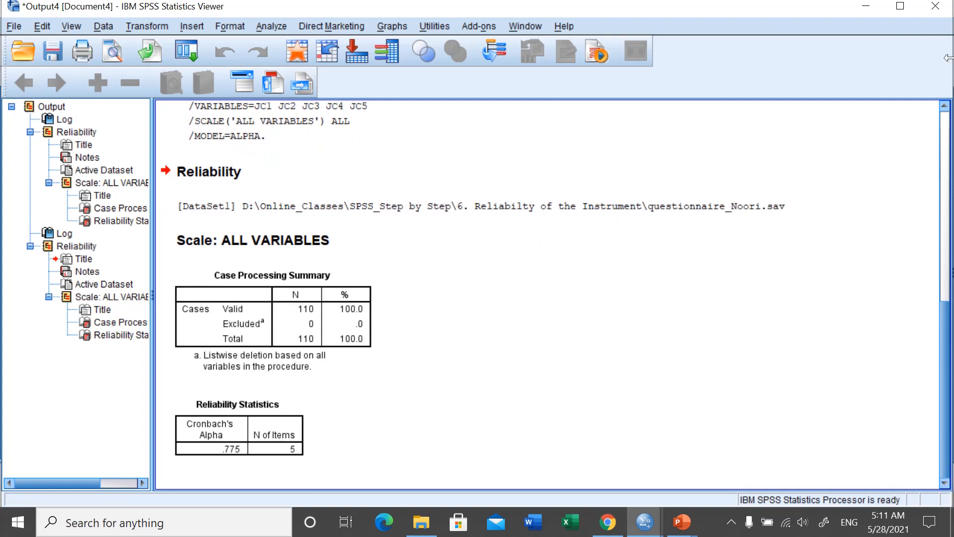
{"action": "left_click", "coordinate": [946, 108]}
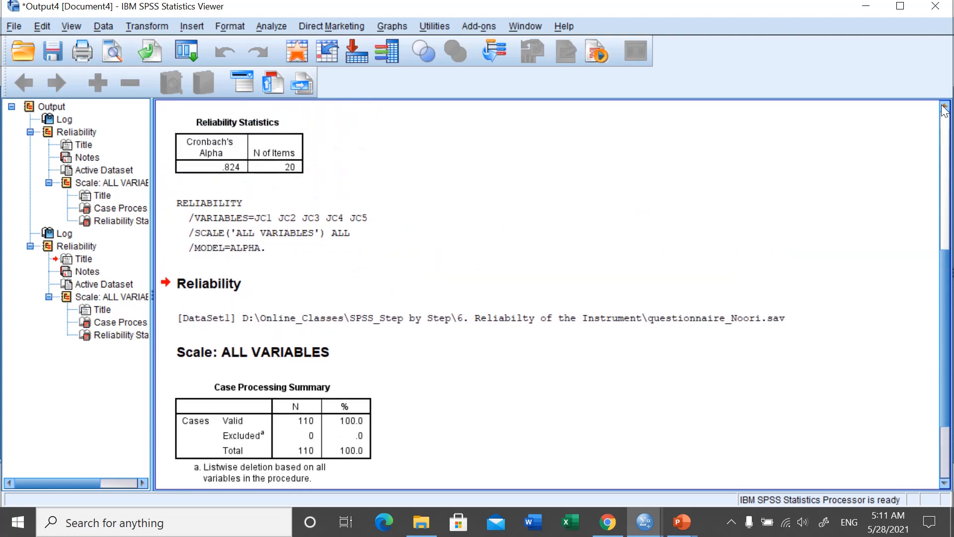
{"action": "left_click", "coordinate": [944, 172]}
{"action": "left_click_drag", "start_coordinate": [950, 263], "coordinate": [949, 462]}
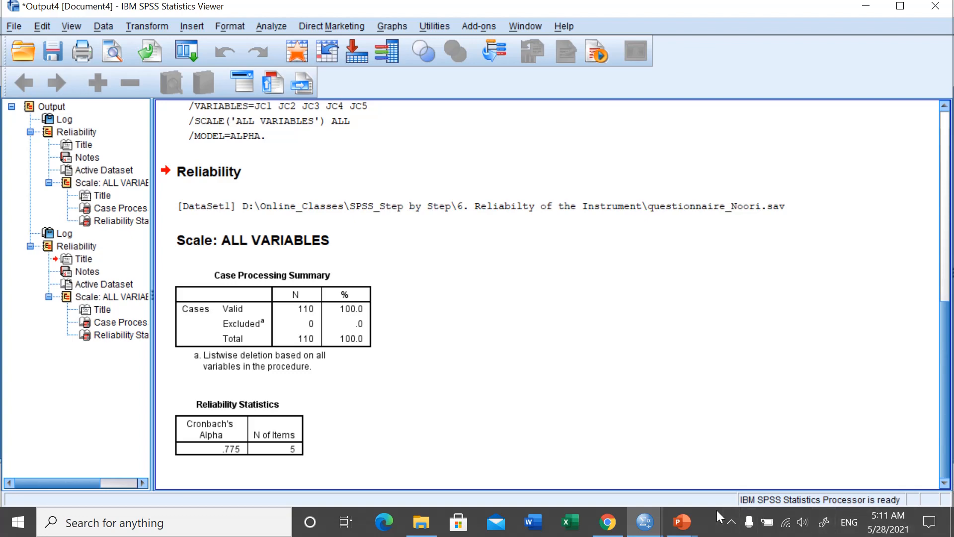
Switch to the My Research.sav dataset, open Reliability Analysis and reset its previous settings
{"action": "mouse_move", "coordinate": [643, 532]}
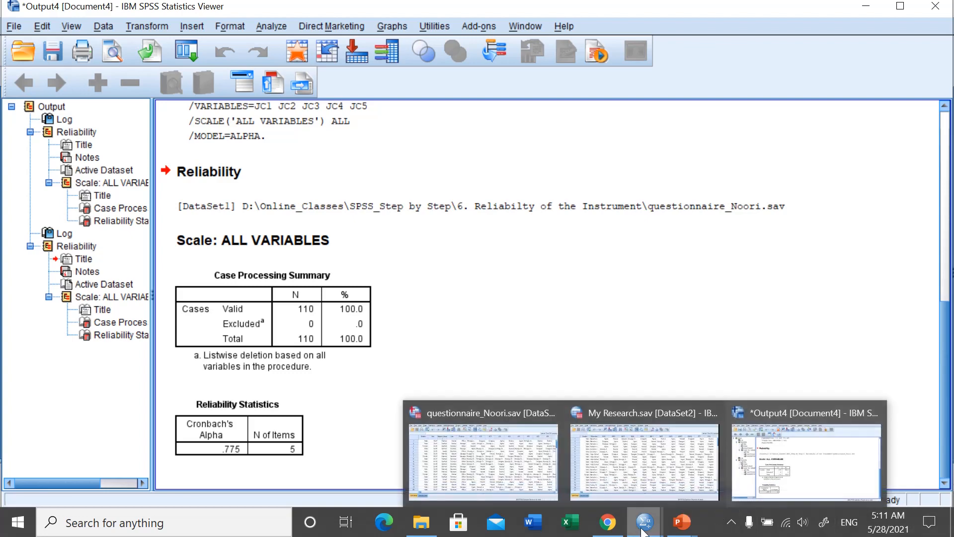
{"action": "left_click", "coordinate": [612, 408]}
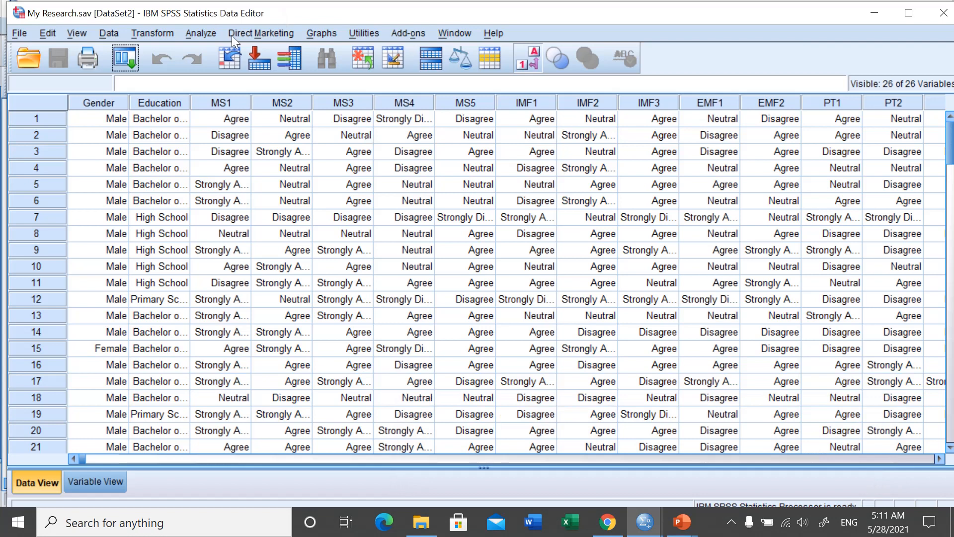
{"action": "left_click", "coordinate": [205, 37]}
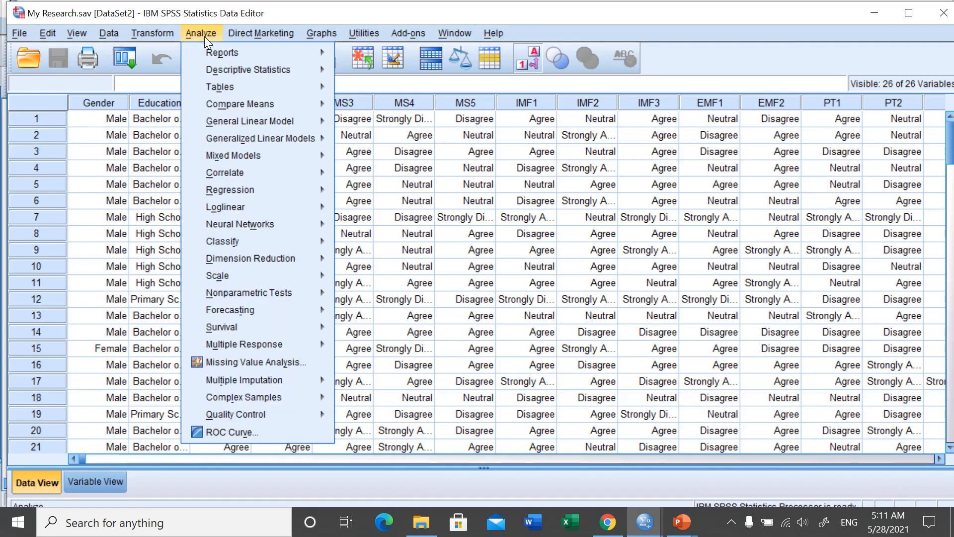
{"action": "mouse_move", "coordinate": [306, 334]}
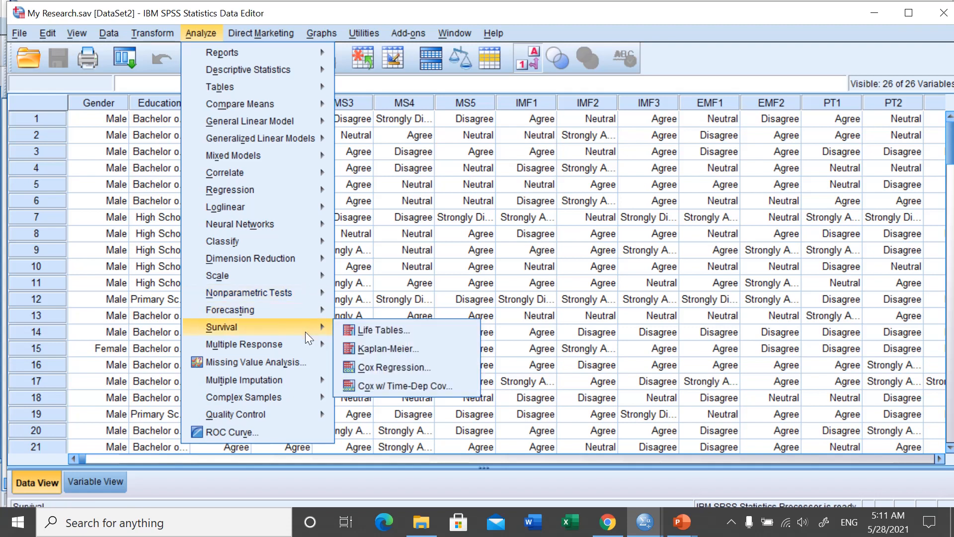
{"action": "mouse_move", "coordinate": [306, 293]}
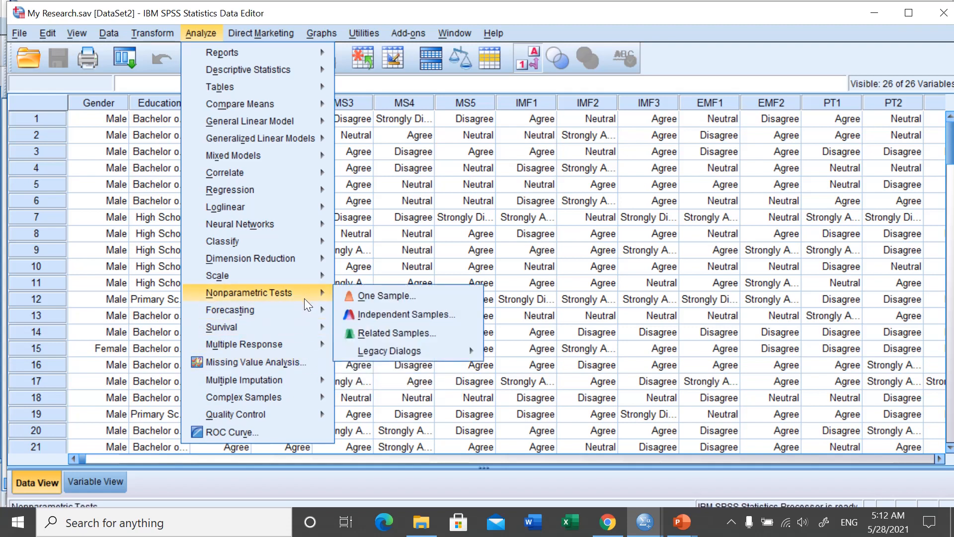
{"action": "mouse_move", "coordinate": [321, 274]}
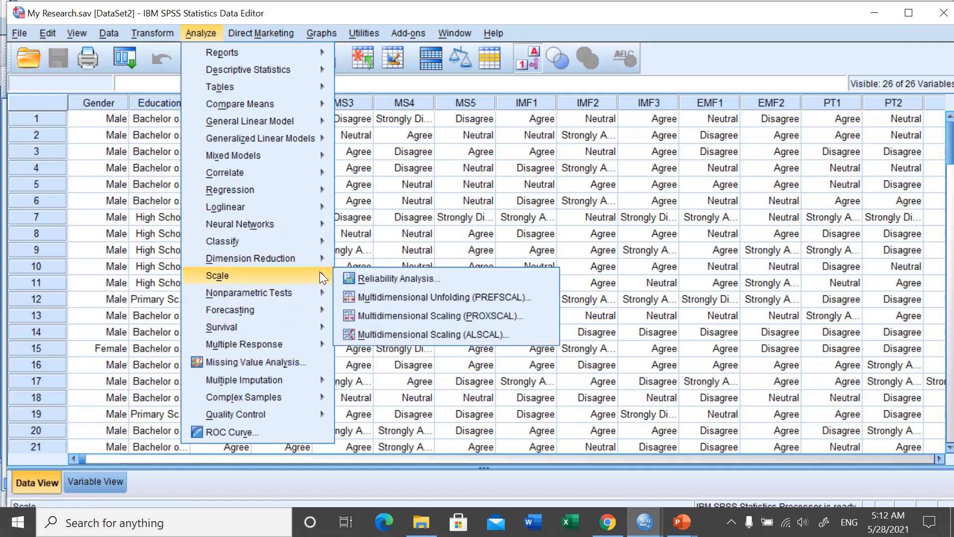
{"action": "left_click", "coordinate": [401, 276]}
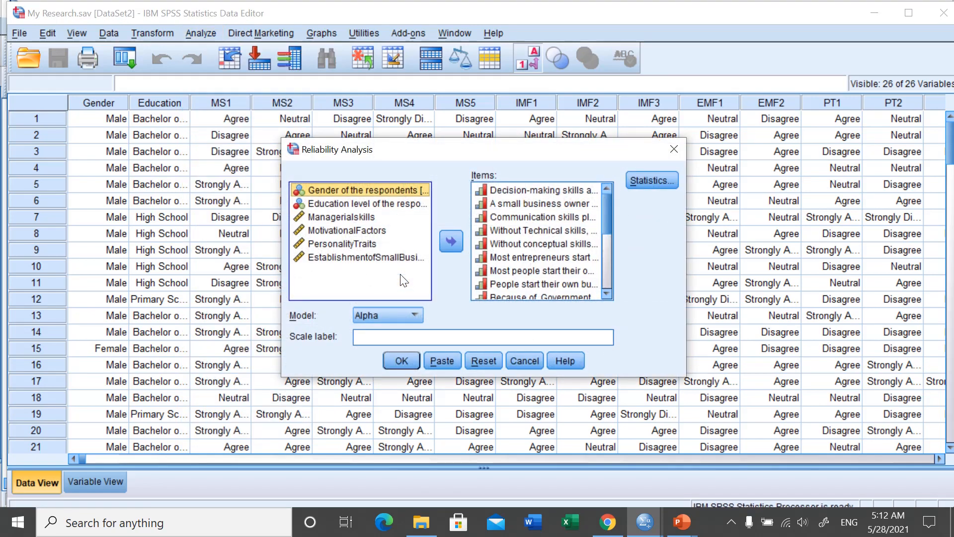
{"action": "left_click", "coordinate": [484, 361]}
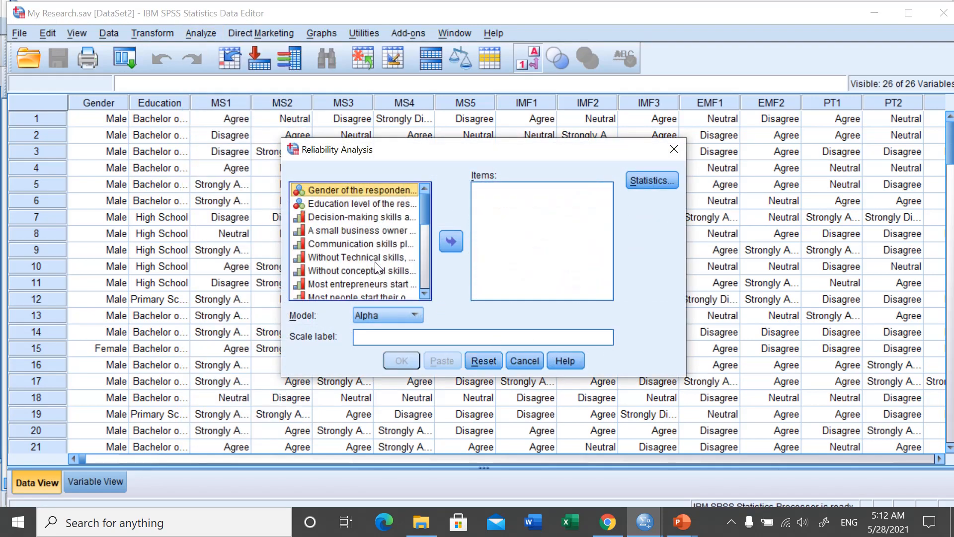
Add all 20 questionnaire items, from the decision-making skills item MS1 through the legal issues item EOSB5, to the analysis items
{"action": "left_click", "coordinate": [358, 216]}
{"action": "key", "text": "shift+Down"}
{"action": "key", "text": "shift+Down"}
{"action": "key", "text": "shift+Down"}
{"action": "key", "text": "shift+Down"}
{"action": "key", "text": "shift+Down"}
{"action": "key", "text": "shift+Down"}
{"action": "key", "text": "shift+Down"}
{"action": "key", "text": "shift+Down"}
{"action": "key", "text": "shift+Down"}
{"action": "key", "text": "shift+Down"}
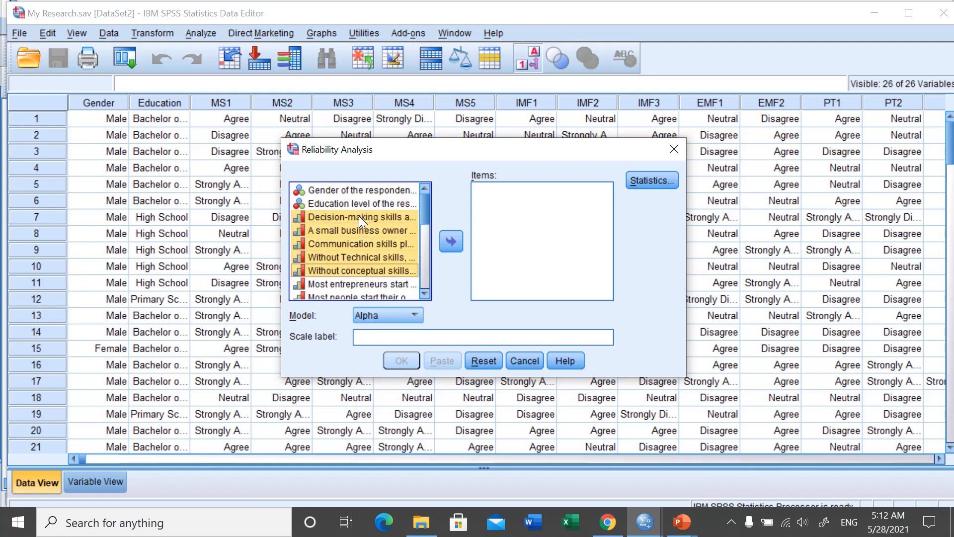
{"action": "key", "text": "shift+Down"}
{"action": "key", "text": "shift+Down"}
{"action": "key", "text": "shift+Down"}
{"action": "key", "text": "shift+Down"}
{"action": "key", "text": "shift+Down"}
{"action": "key", "text": "shift+Down"}
{"action": "key", "text": "shift+Down"}
{"action": "key", "text": "shift+Down"}
{"action": "key", "text": "shift+Down"}
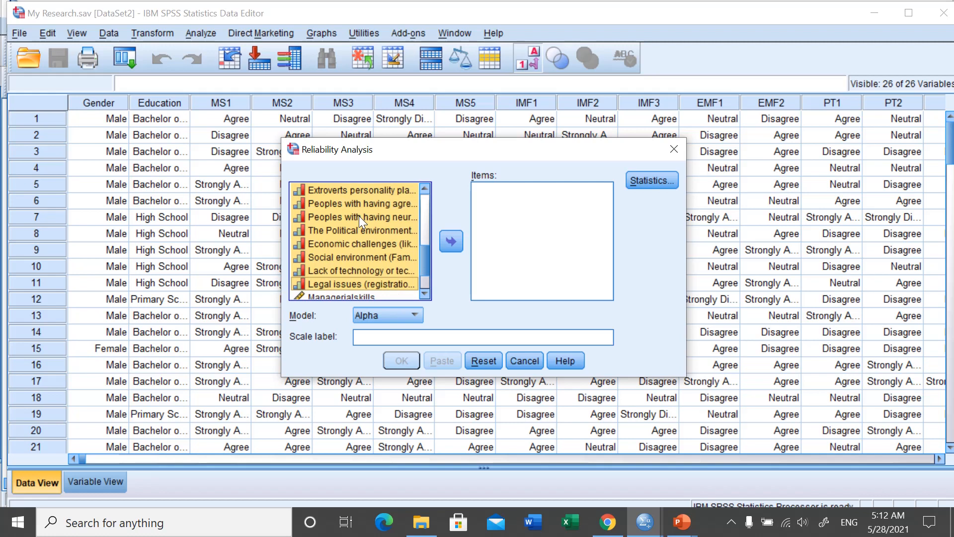
{"action": "left_click", "coordinate": [451, 242]}
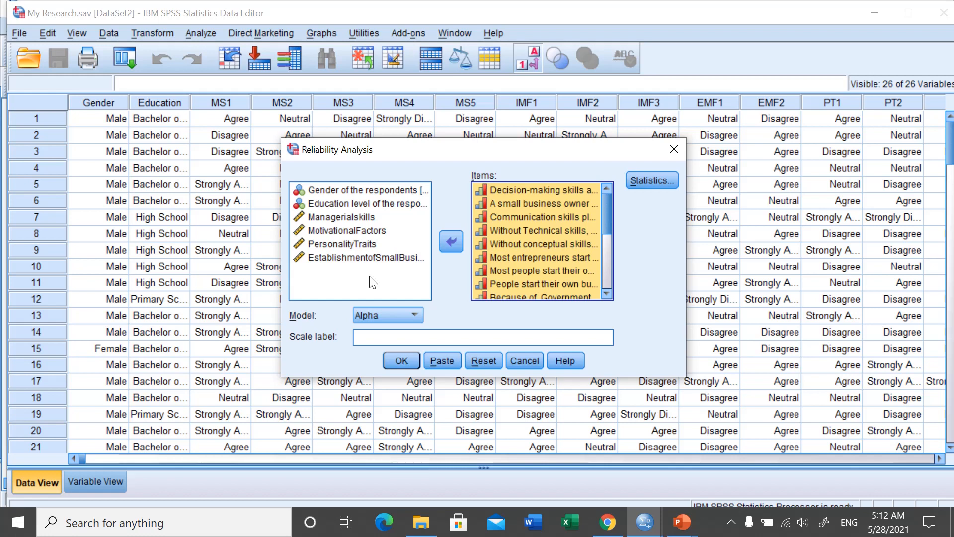
Run the Alpha reliability analysis for My Research.sav and show its Reliability Statistics table in the output document
{"action": "left_click", "coordinate": [403, 359]}
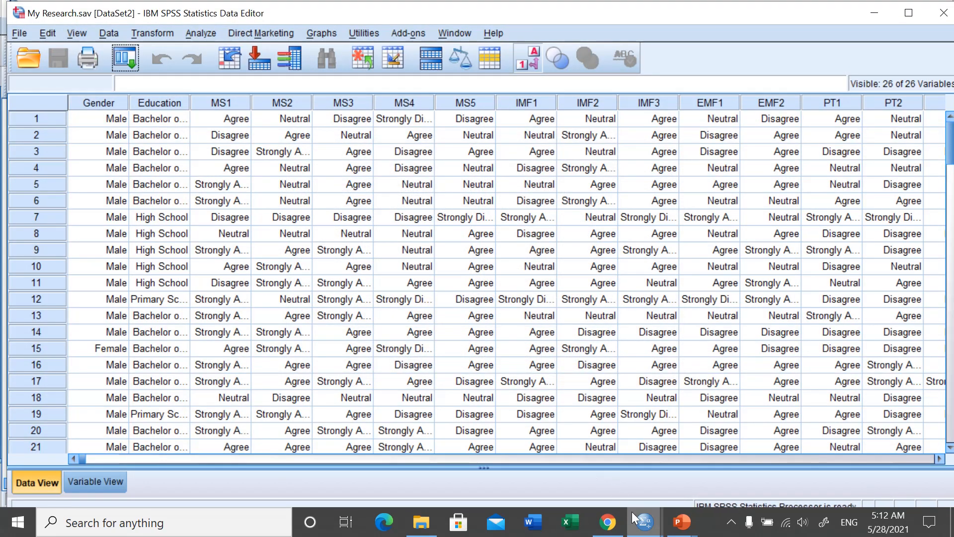
{"action": "mouse_move", "coordinate": [645, 524]}
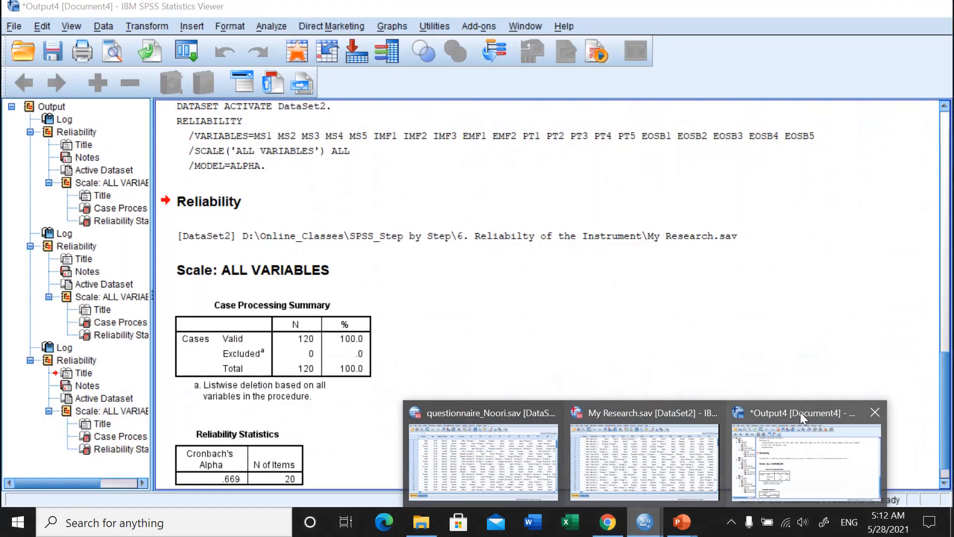
{"action": "left_click", "coordinate": [800, 433]}
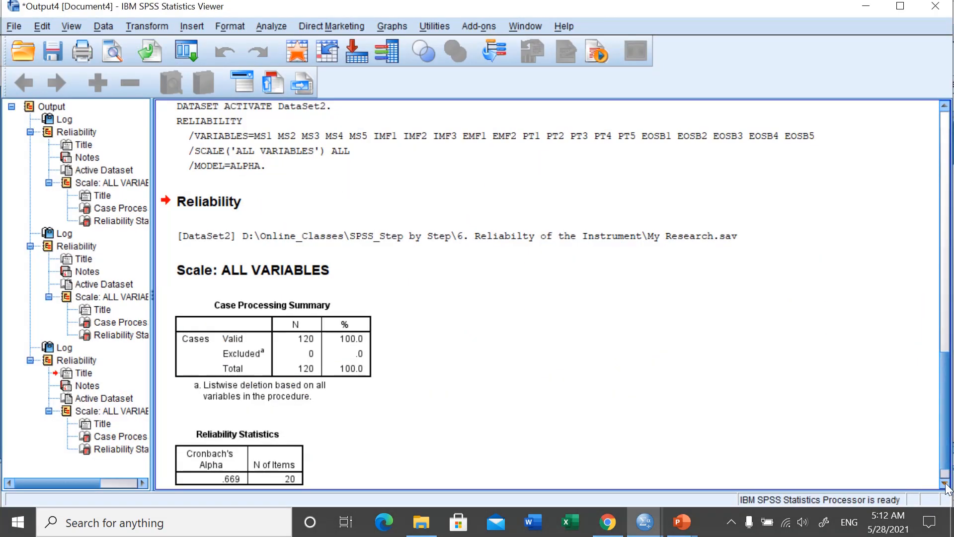
{"action": "left_click", "coordinate": [945, 483]}
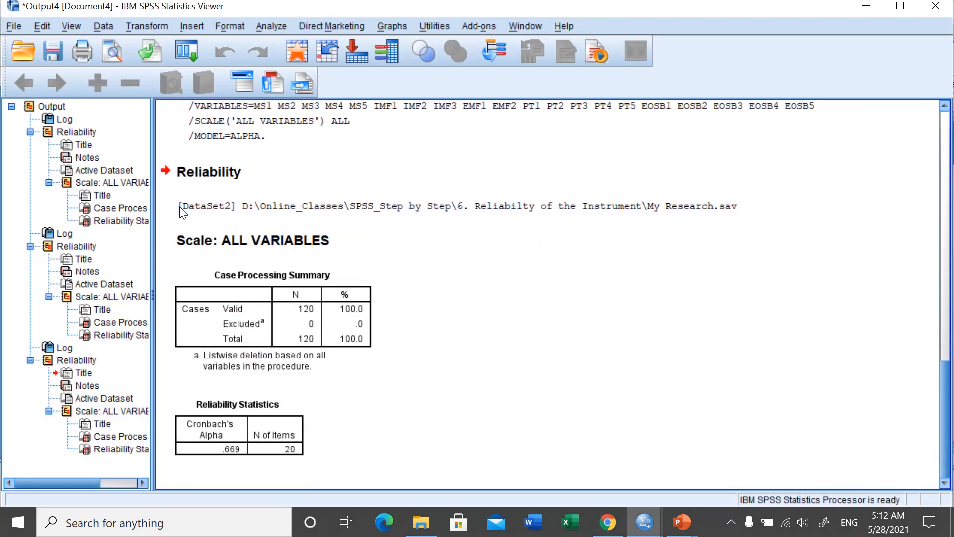